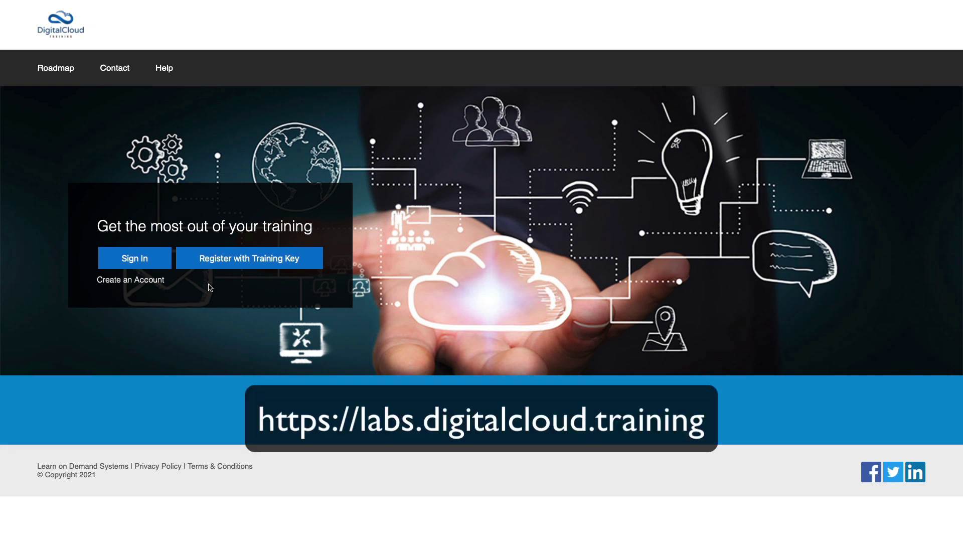
Step: Sign in to the Learn on Demand portal with the account user name and password
{"action": "left_click", "coordinate": [134, 262]}
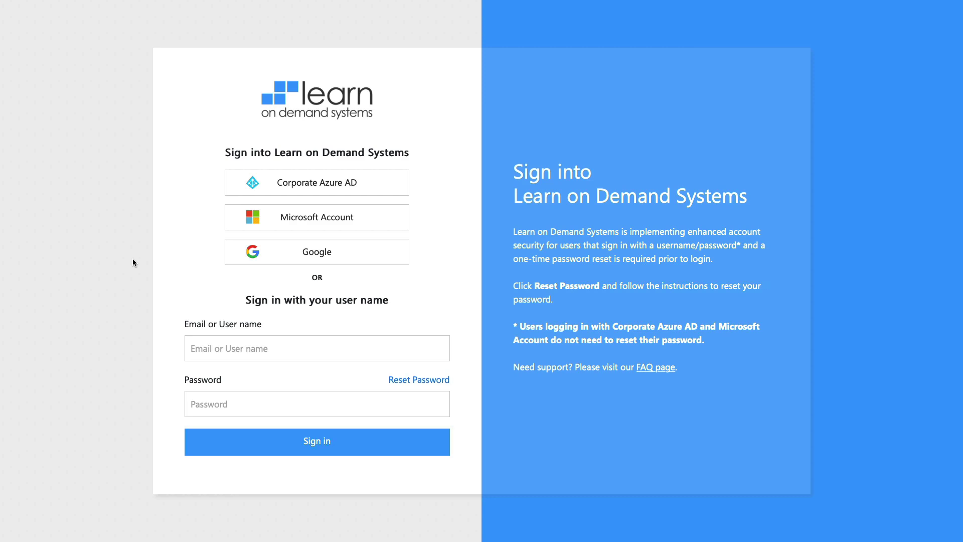
{"action": "left_click", "coordinate": [206, 353]}
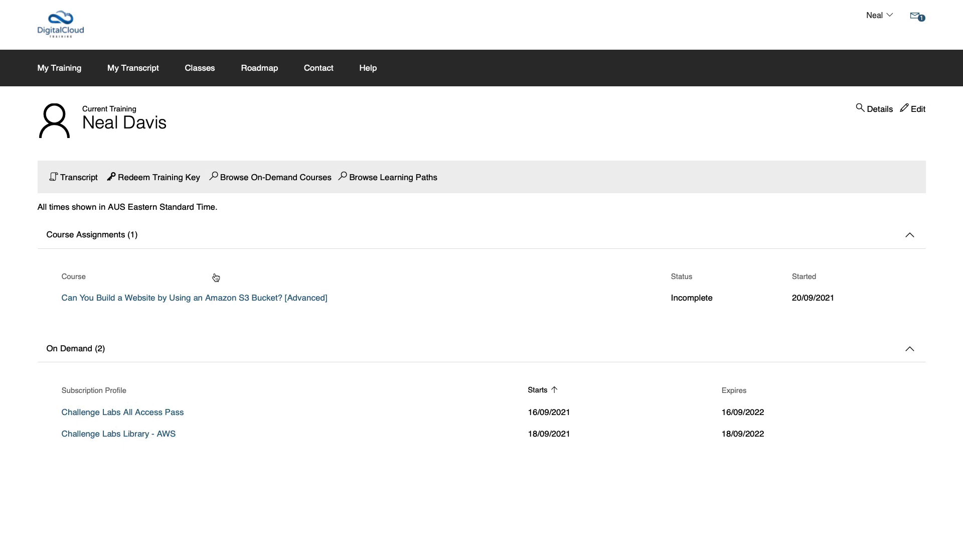
Step: Open the on-demand course catalog and filter Technology Focus to Microsoft Azure instead of AWS
{"action": "left_click", "coordinate": [292, 179]}
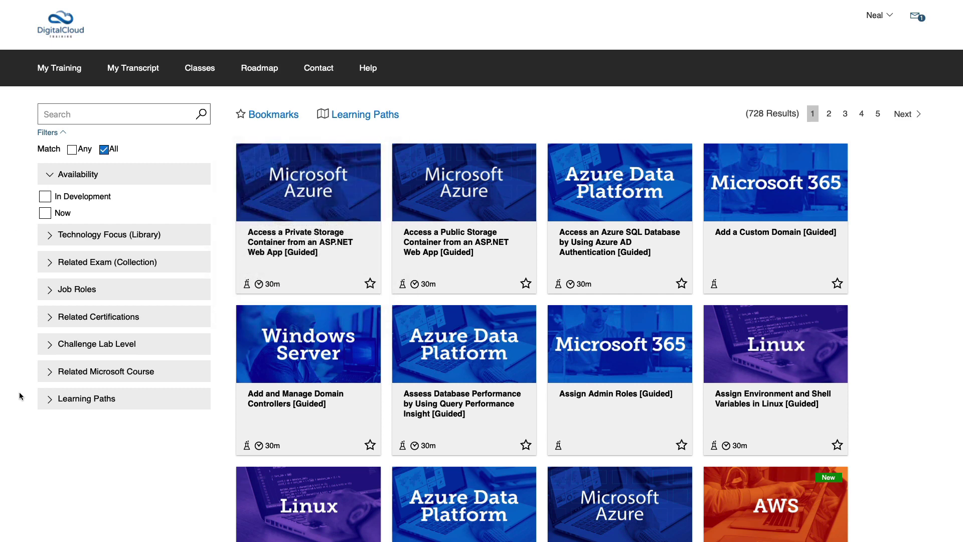
{"action": "left_click", "coordinate": [54, 239]}
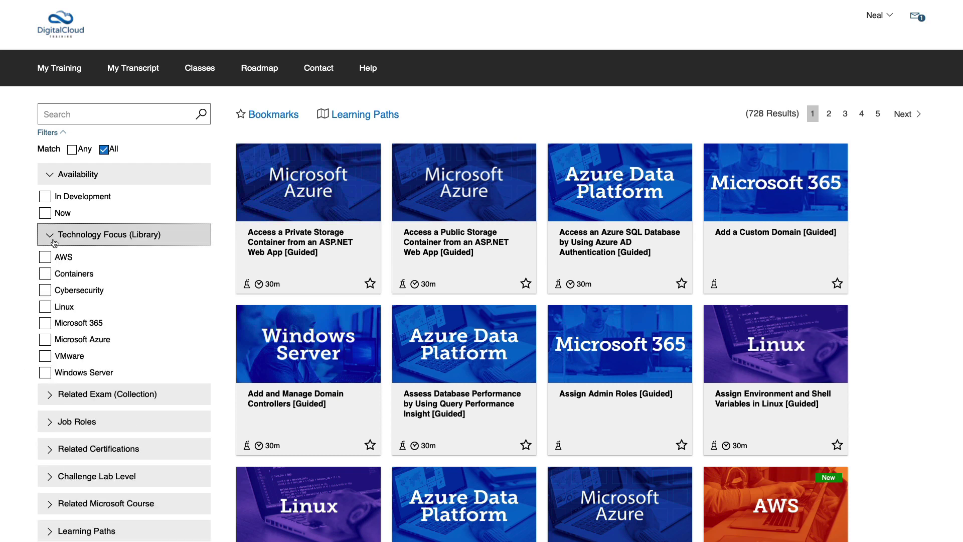
{"action": "left_click", "coordinate": [45, 260]}
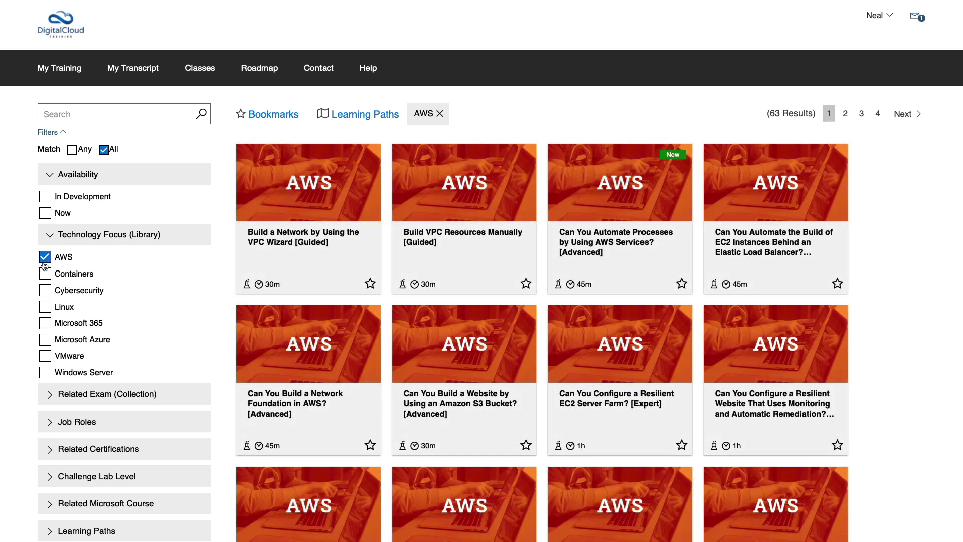
{"action": "left_click", "coordinate": [44, 262]}
{"action": "left_click", "coordinate": [45, 340]}
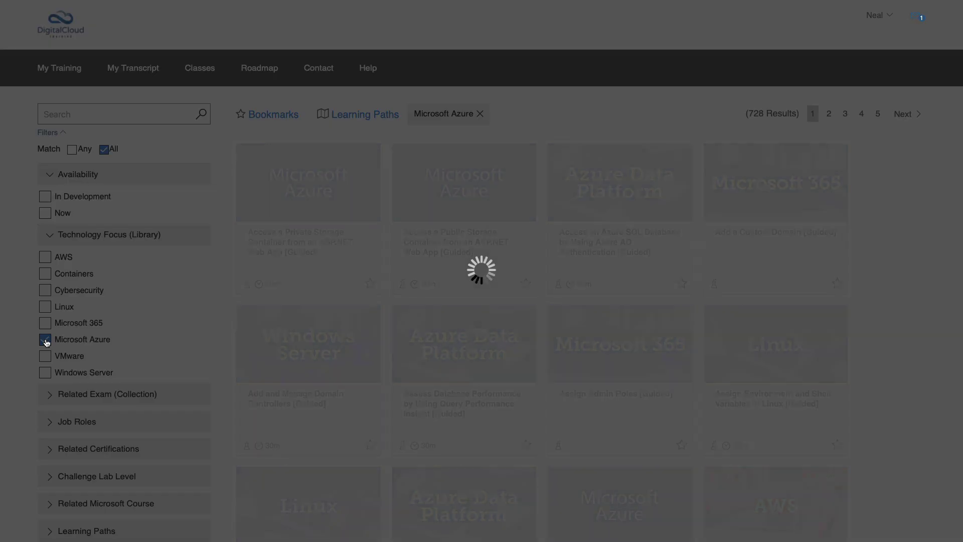
{"action": "scroll", "coordinate": [43, 296], "scroll_direction": "down", "scroll_amount": 3}
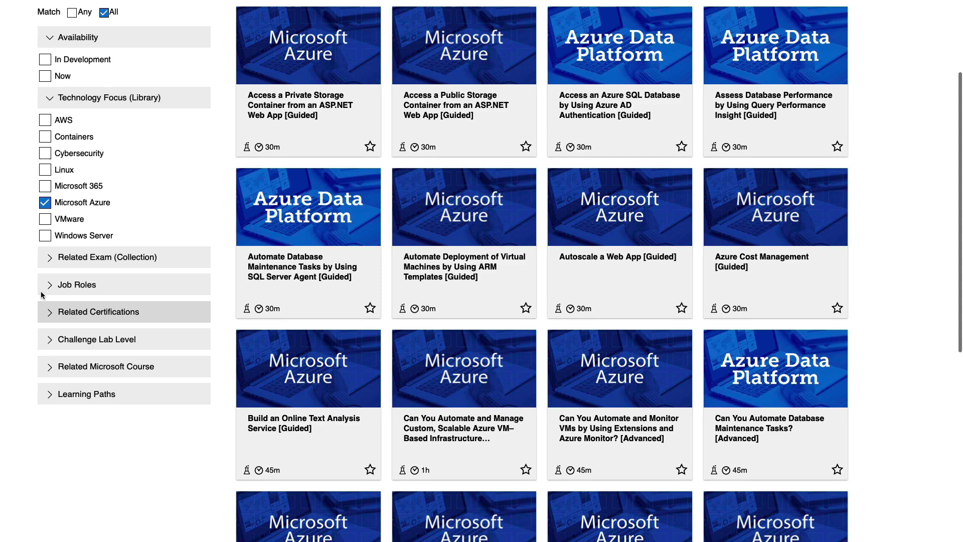
Step: Expand the Related Exam, Job Roles and Related Certifications filter lists
{"action": "left_click", "coordinate": [48, 261]}
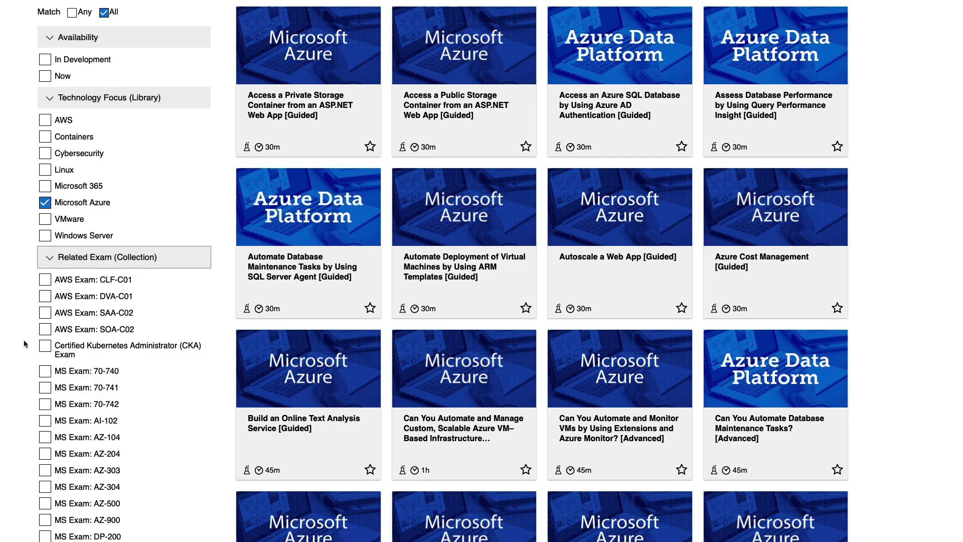
{"action": "scroll", "coordinate": [24, 344], "scroll_direction": "down", "scroll_amount": 3}
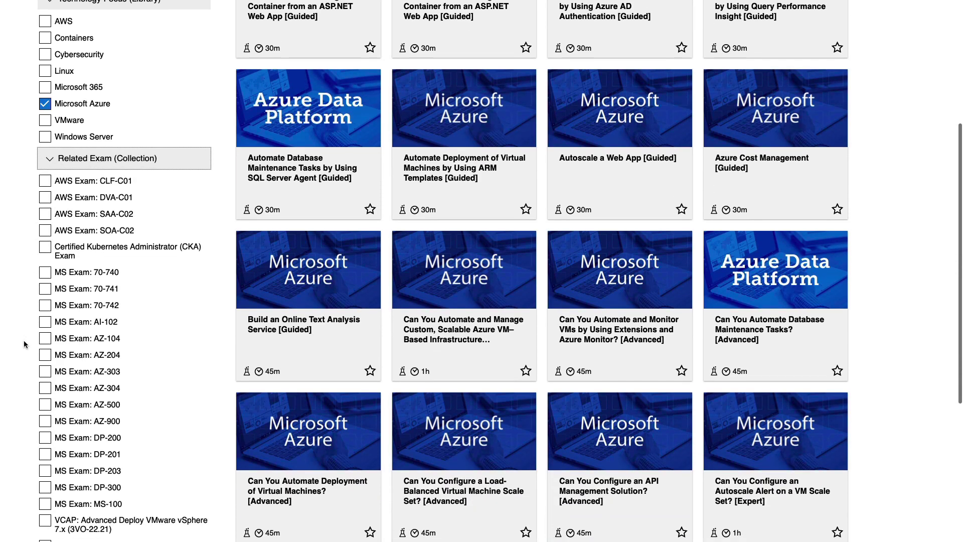
{"action": "scroll", "coordinate": [24, 344], "scroll_direction": "down", "scroll_amount": 1}
{"action": "scroll", "coordinate": [24, 344], "scroll_direction": "down", "scroll_amount": 3}
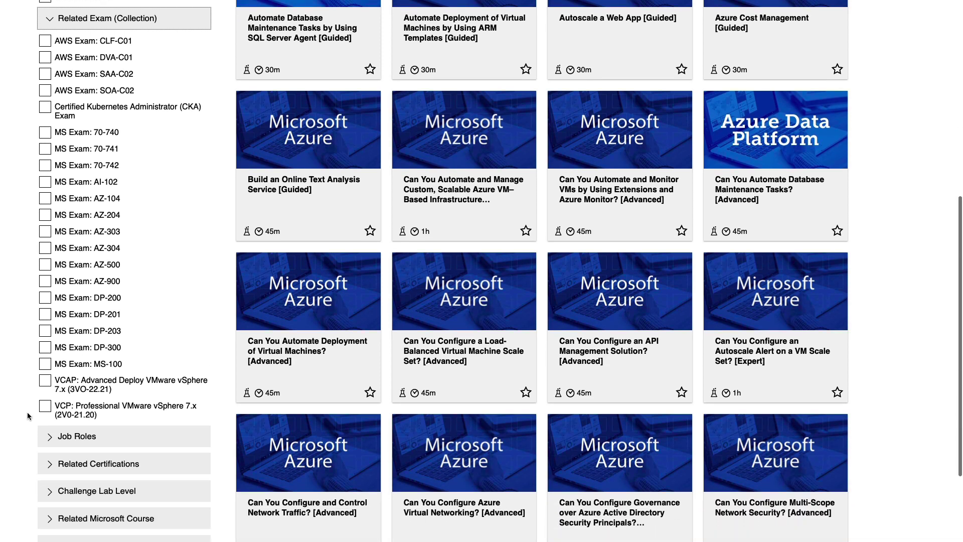
{"action": "scroll", "coordinate": [28, 415], "scroll_direction": "down", "scroll_amount": 2}
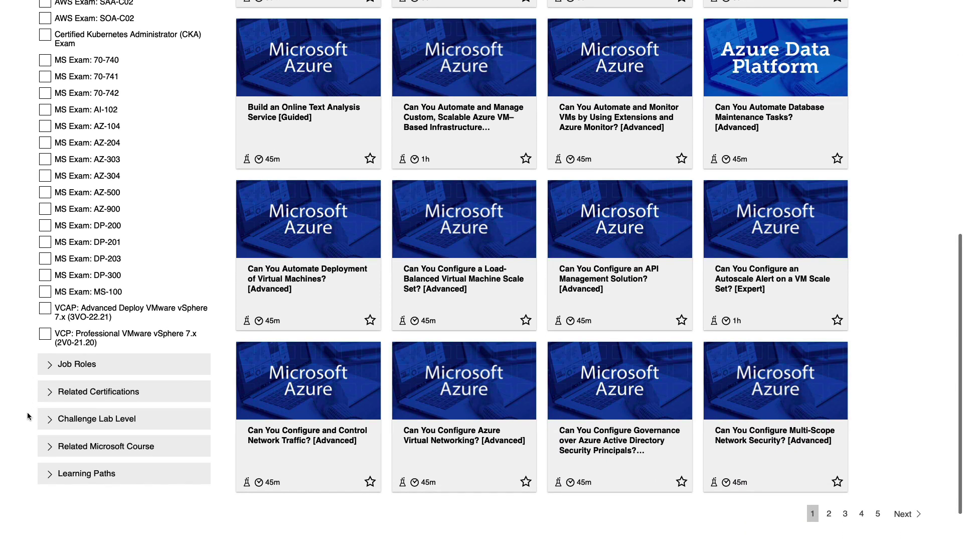
{"action": "left_click", "coordinate": [49, 370]}
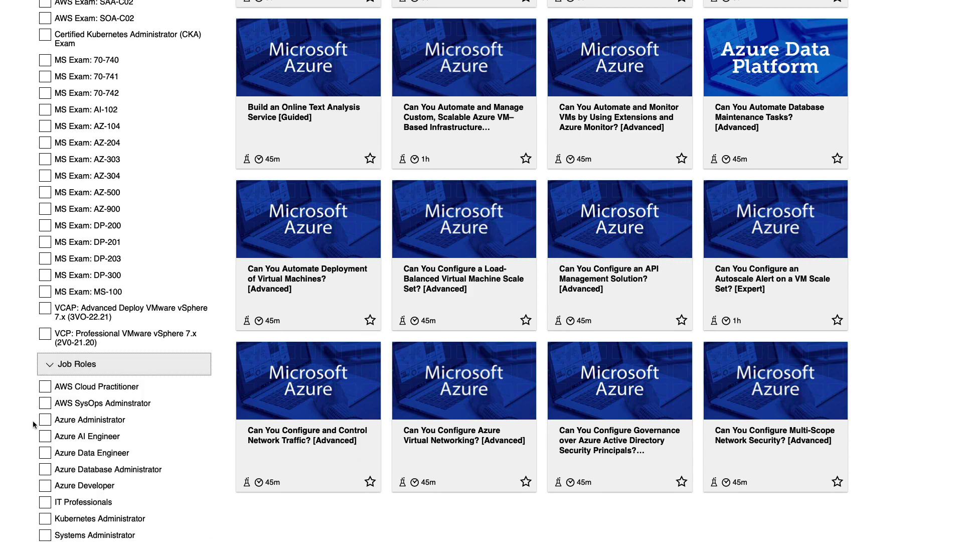
{"action": "scroll", "coordinate": [34, 424], "scroll_direction": "down", "scroll_amount": 4}
{"action": "scroll", "coordinate": [35, 424], "scroll_direction": "down", "scroll_amount": 2}
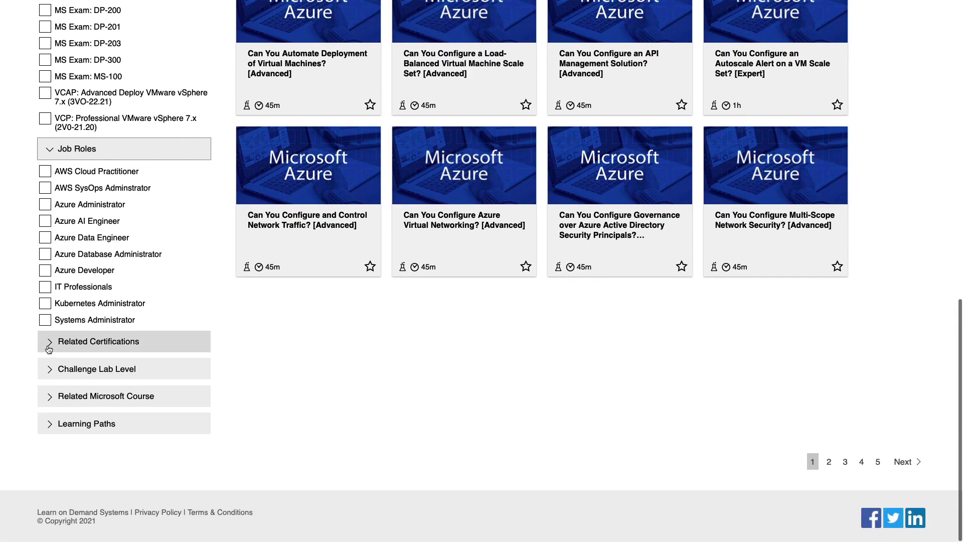
{"action": "left_click", "coordinate": [50, 346]}
{"action": "scroll", "coordinate": [50, 347], "scroll_direction": "down", "scroll_amount": 10}
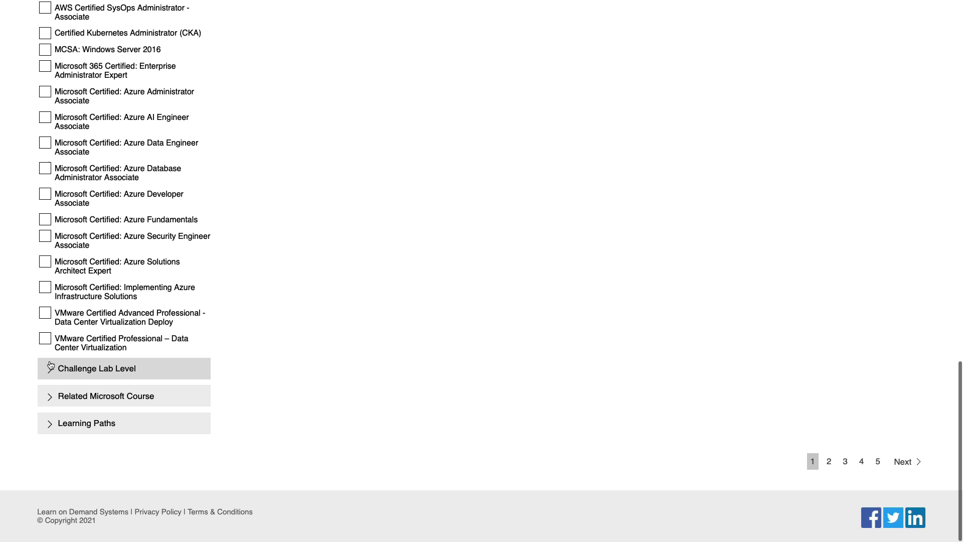
Step: Expand the Challenge Lab Level filter options in the catalog
{"action": "left_click", "coordinate": [51, 369]}
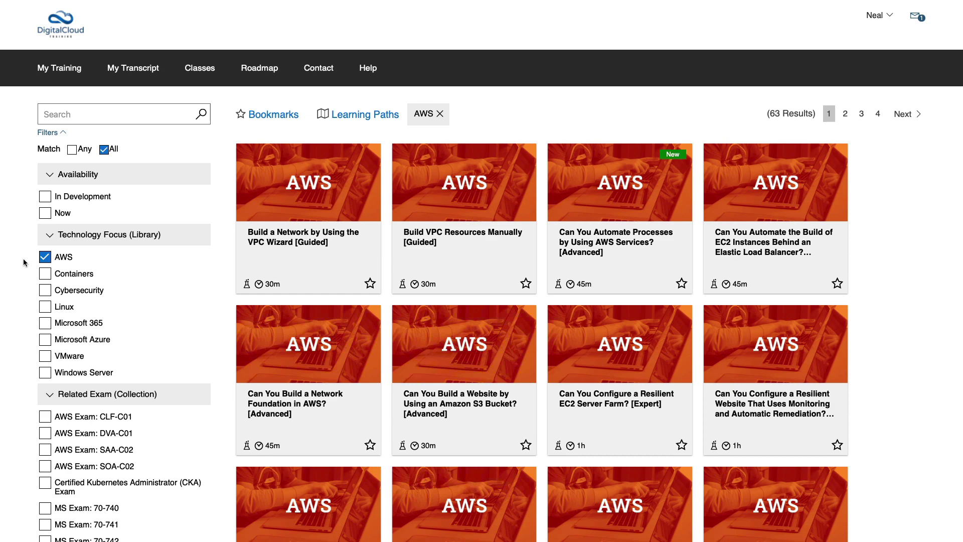
Step: Start the 'Can You Build a Website by Using an Amazon S3 Bucket? [Advanced]' challenge from its card
{"action": "mouse_move", "coordinate": [443, 368]}
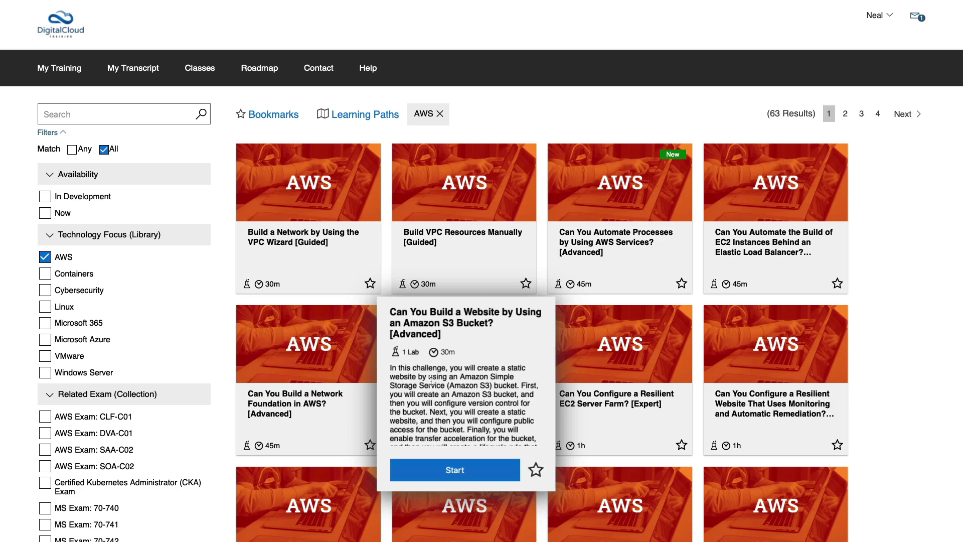
{"action": "scroll", "coordinate": [431, 381], "scroll_direction": "down", "scroll_amount": 1}
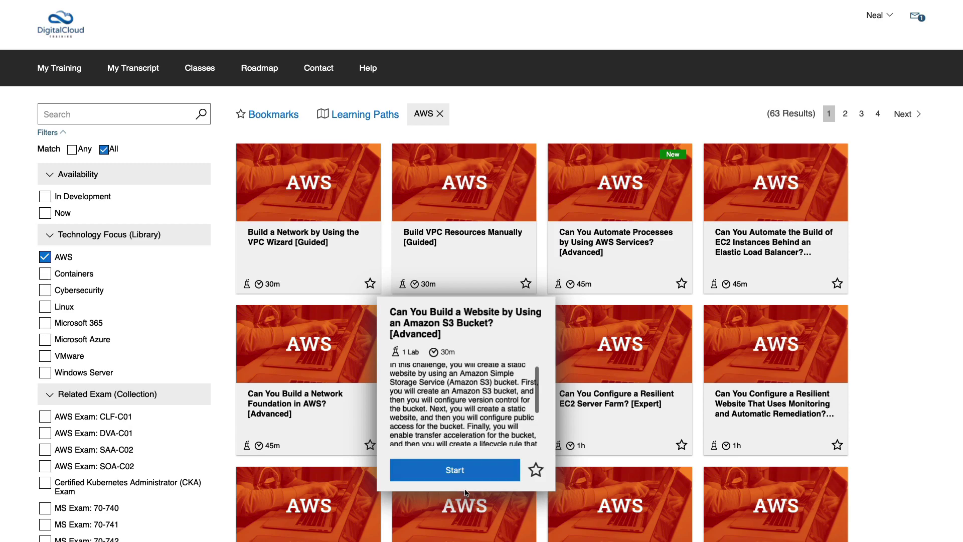
{"action": "left_click", "coordinate": [483, 476]}
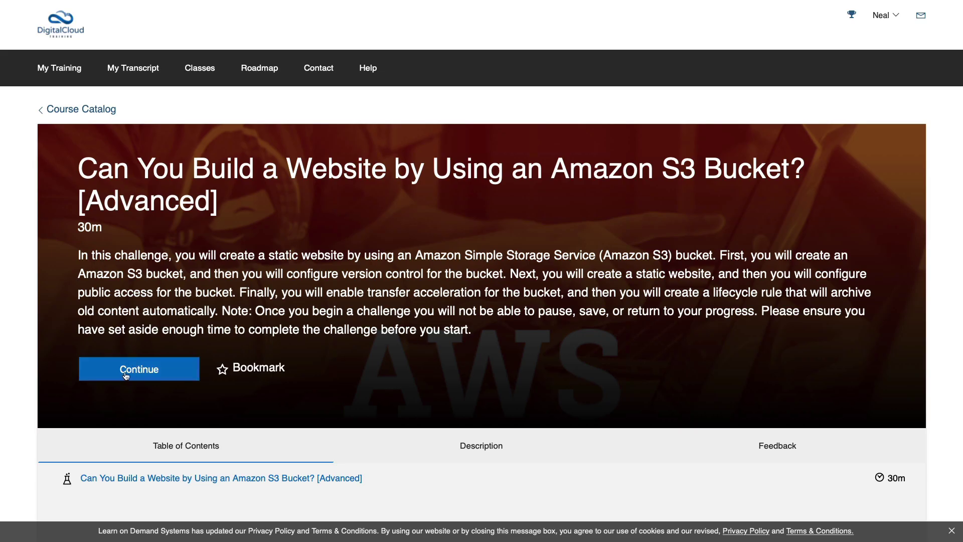
Step: Begin the S3 website challenge, bringing up its license agreement
{"action": "left_click", "coordinate": [142, 375]}
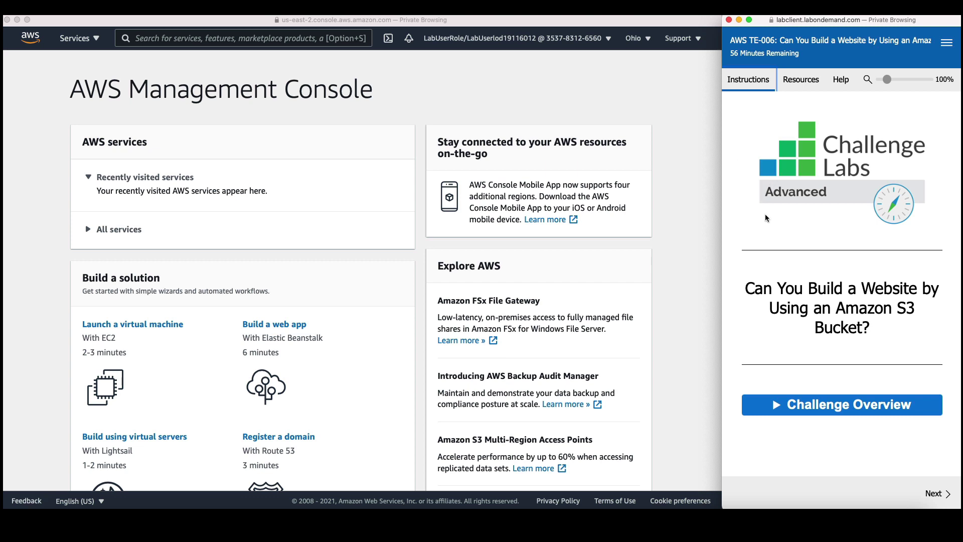
Step: Expand the Challenge Overview section in the lab instructions
{"action": "left_click", "coordinate": [769, 407]}
{"action": "scroll", "coordinate": [769, 407], "scroll_direction": "down", "scroll_amount": 5}
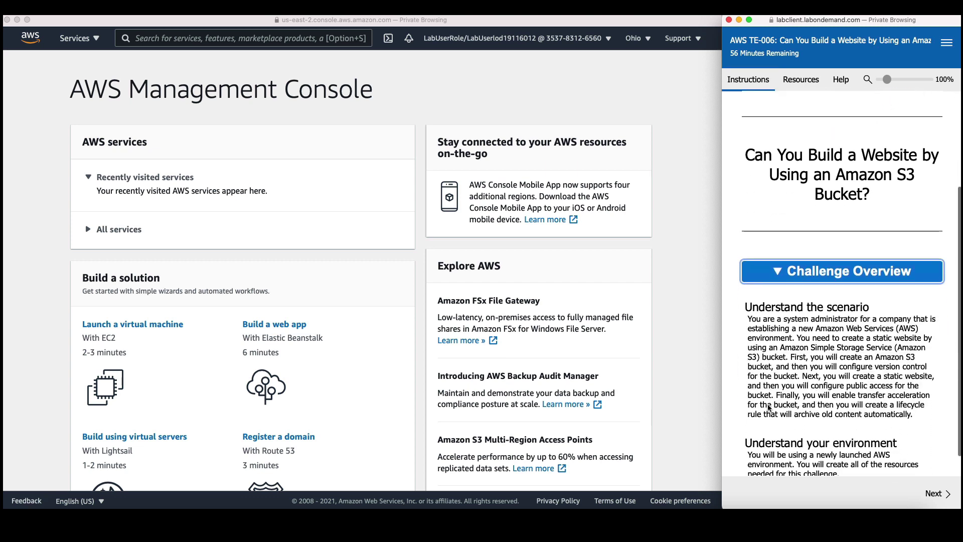
{"action": "scroll", "coordinate": [769, 407], "scroll_direction": "up", "scroll_amount": 1}
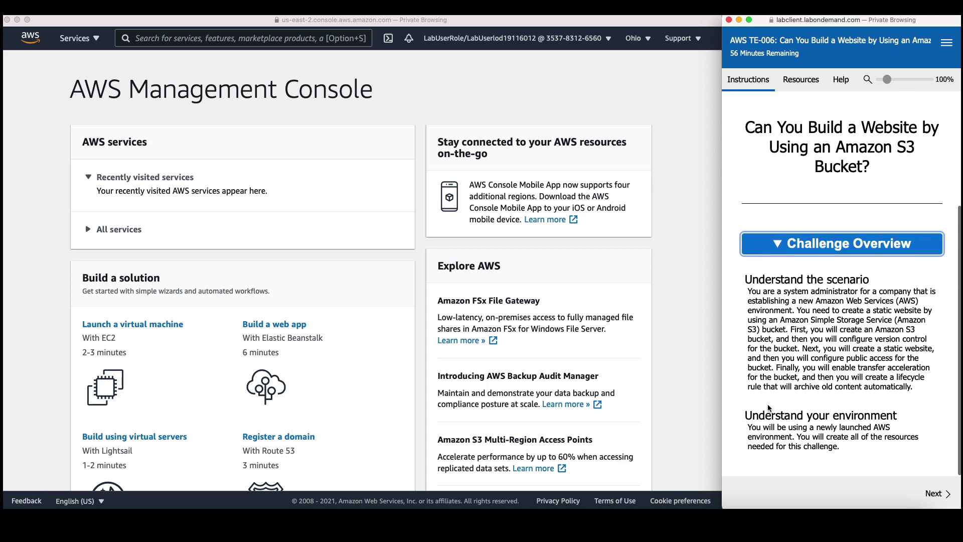
Step: Advance to the Create an Amazon S3 bucket task and scroll to Check your work
{"action": "left_click", "coordinate": [942, 498]}
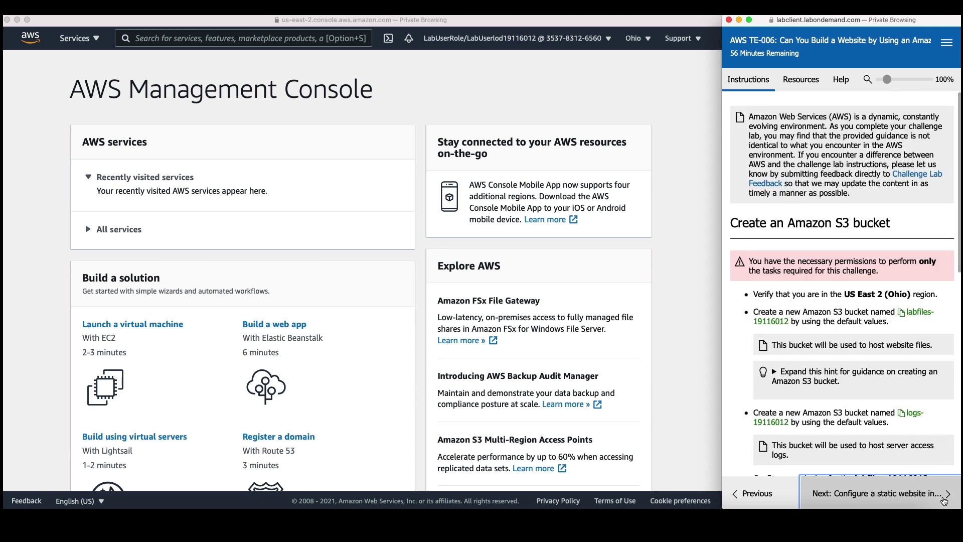
{"action": "scroll", "coordinate": [829, 417], "scroll_direction": "down", "scroll_amount": 3}
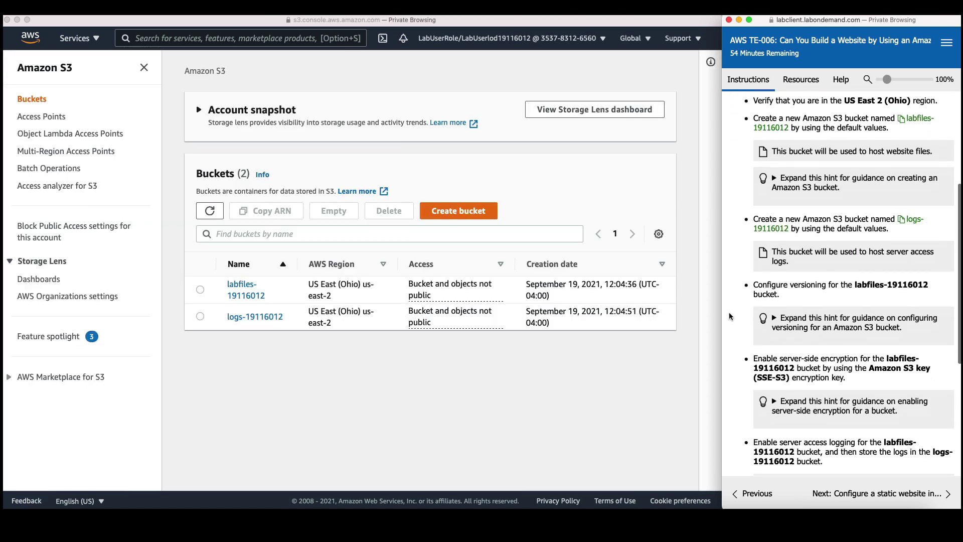
{"action": "scroll", "coordinate": [730, 316], "scroll_direction": "down", "scroll_amount": 3}
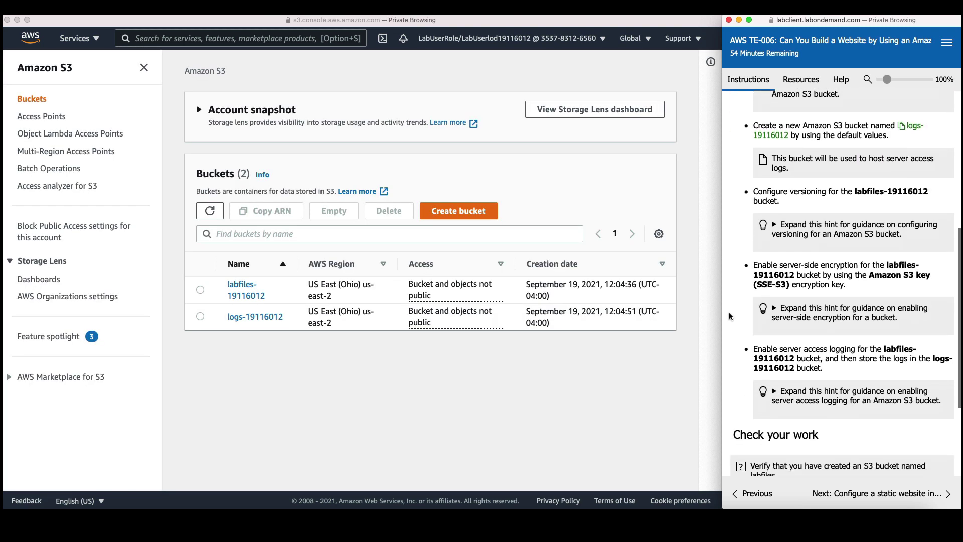
{"action": "scroll", "coordinate": [730, 316], "scroll_direction": "down", "scroll_amount": 3}
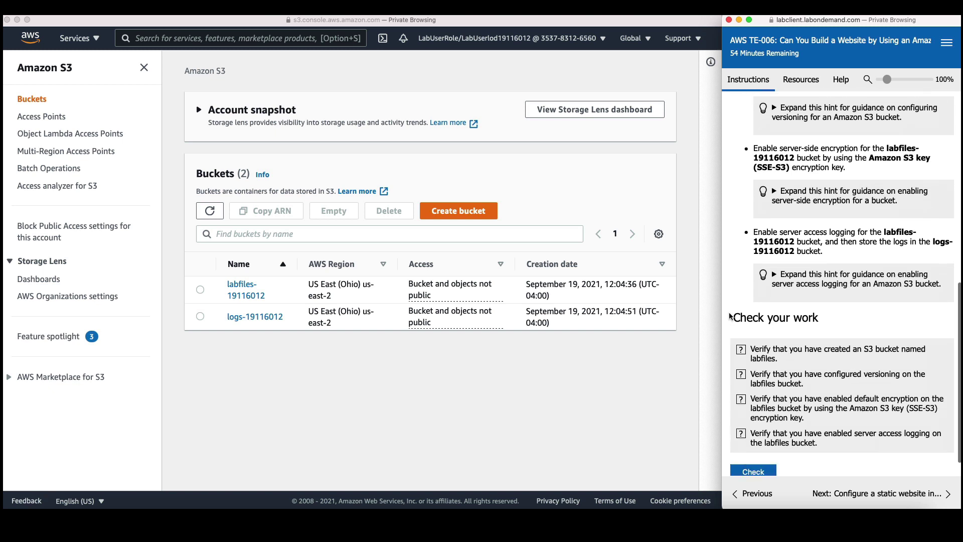
{"action": "scroll", "coordinate": [730, 316], "scroll_direction": "down", "scroll_amount": 1}
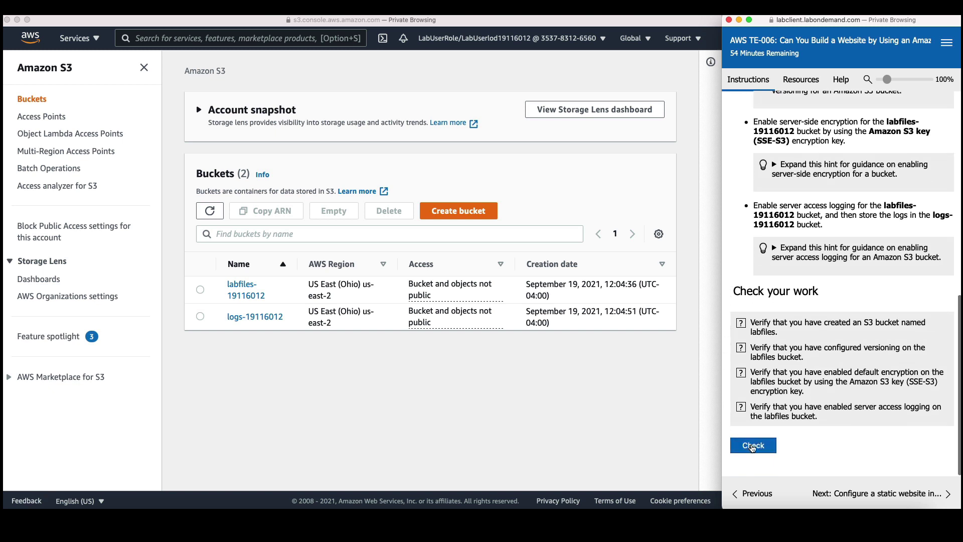
Step: Check the bucket, versioning, SSE-S3 encryption and server access logging task results
{"action": "left_click", "coordinate": [752, 446]}
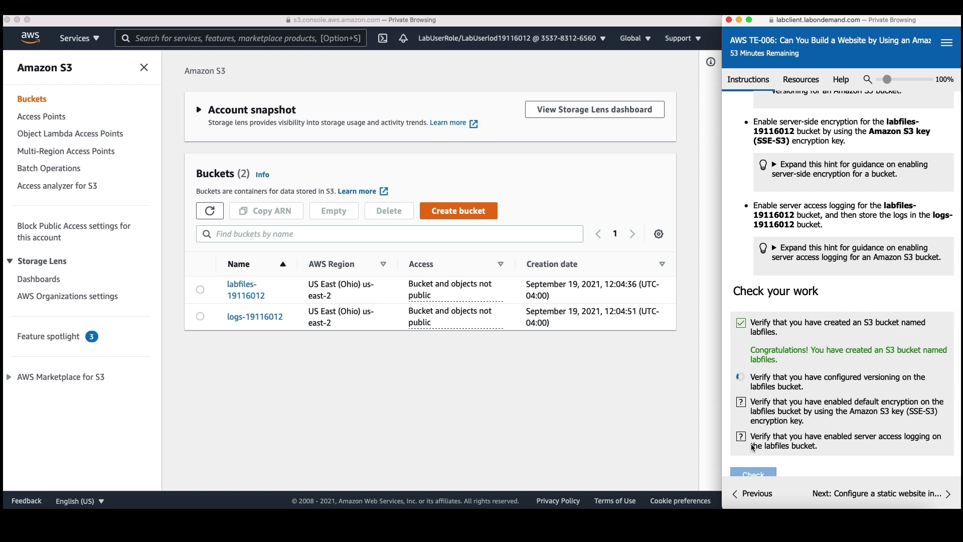
{"action": "scroll", "coordinate": [841, 465], "scroll_direction": "down", "scroll_amount": 3}
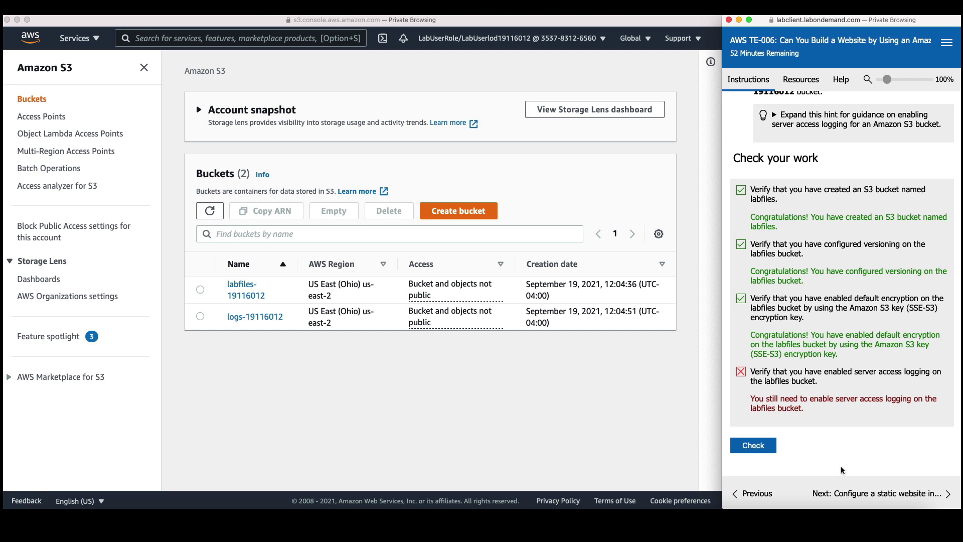